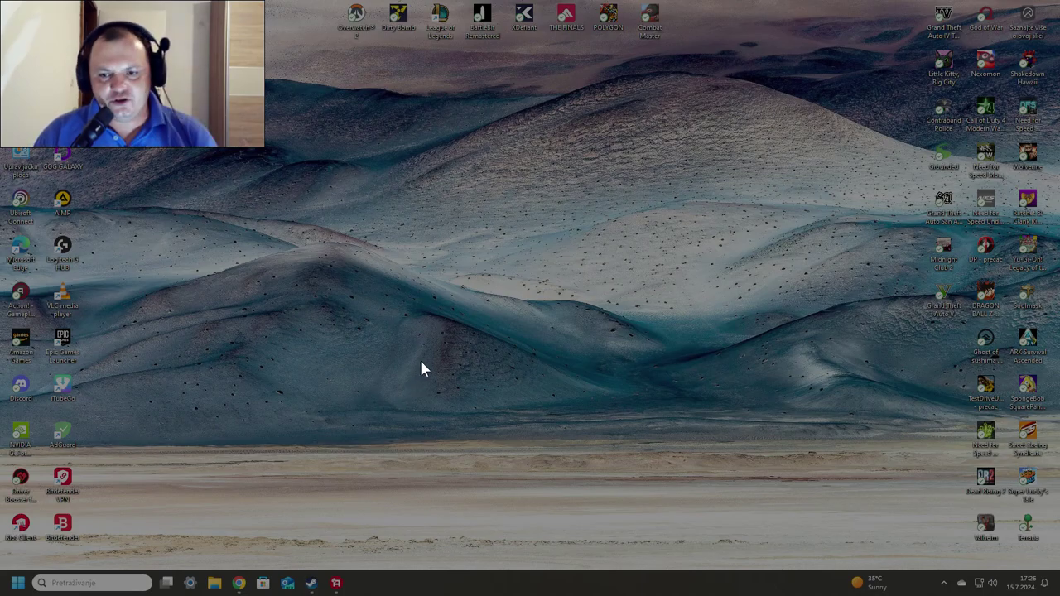
Step: Open the system sound settings and set the microphone input volume to 100
left_click(994, 583)
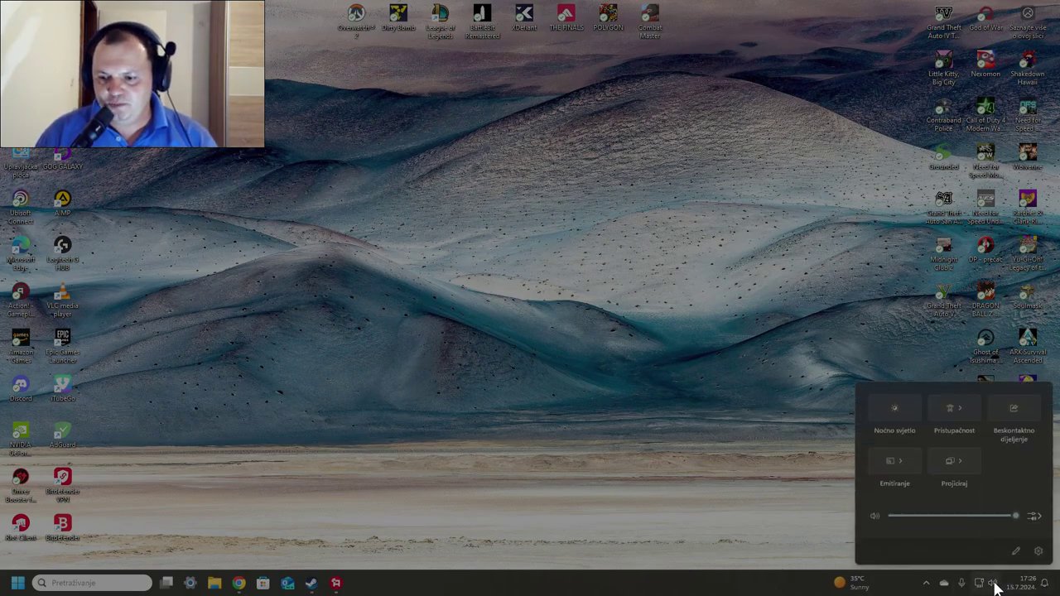
right_click(994, 583)
left_click(977, 551)
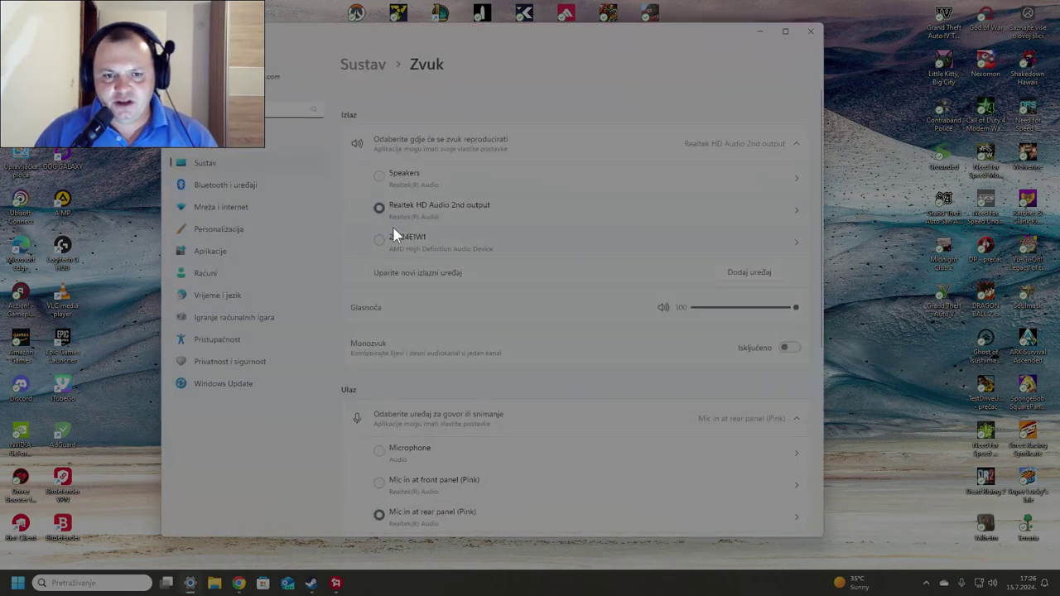
scroll(484, 239, "down", 5)
scroll(488, 242, "up", 3)
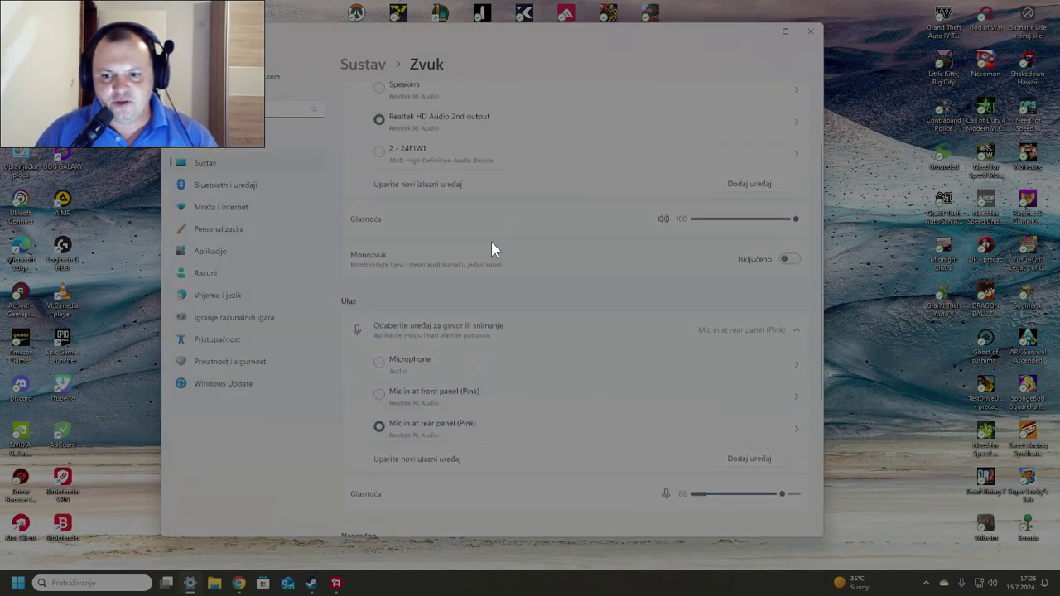
scroll(514, 315, "down", 4)
scroll(539, 383, "down", 1)
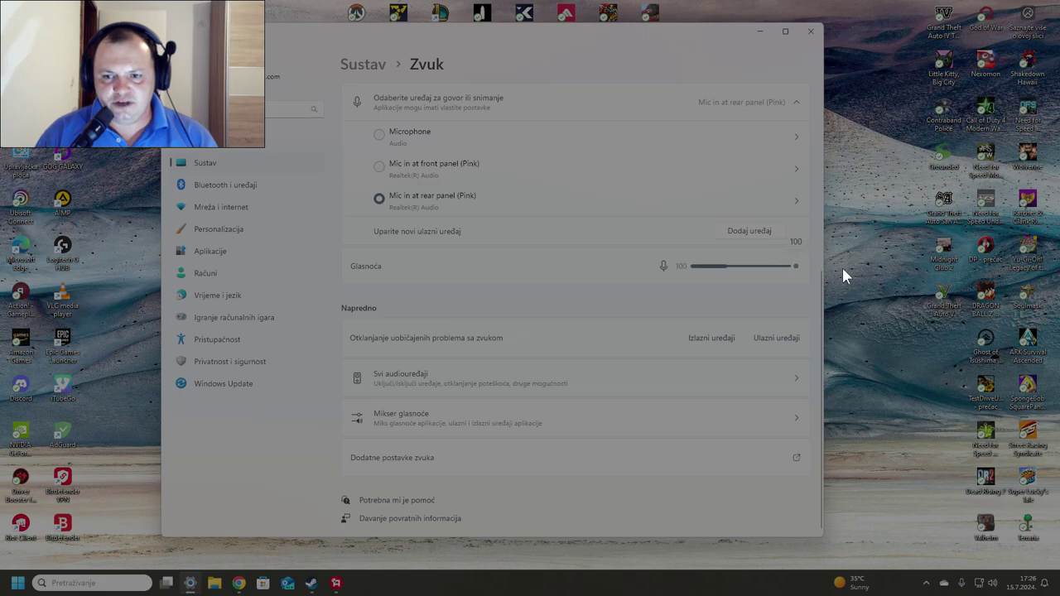
Step: Open the additional sound settings from the Advanced section of the sound settings and move the dialog clear to show its playback devices
scroll(691, 273, "up", 5)
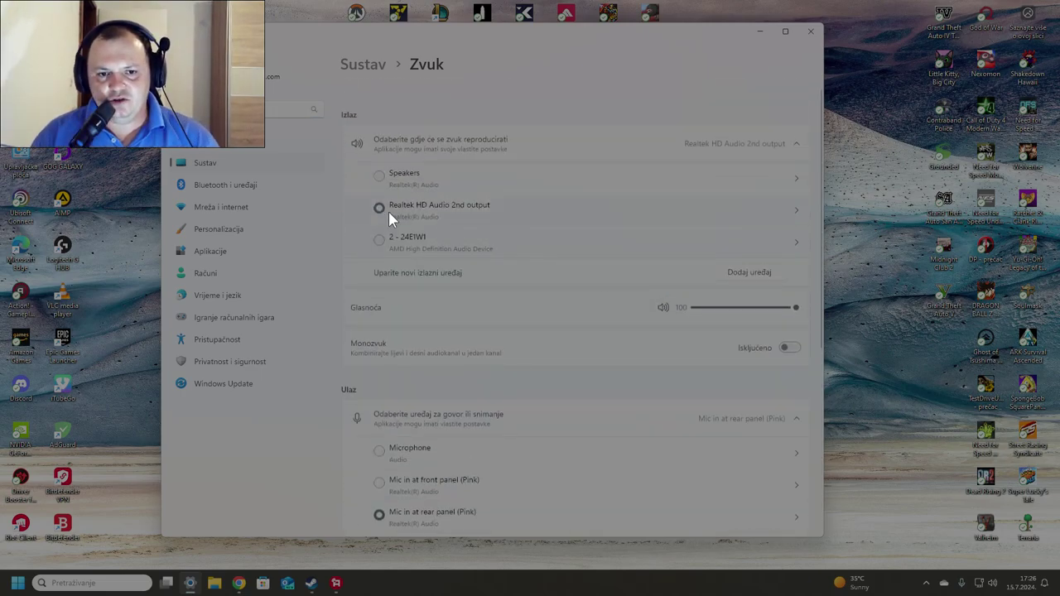
scroll(437, 218, "down", 3)
scroll(440, 251, "down", 1)
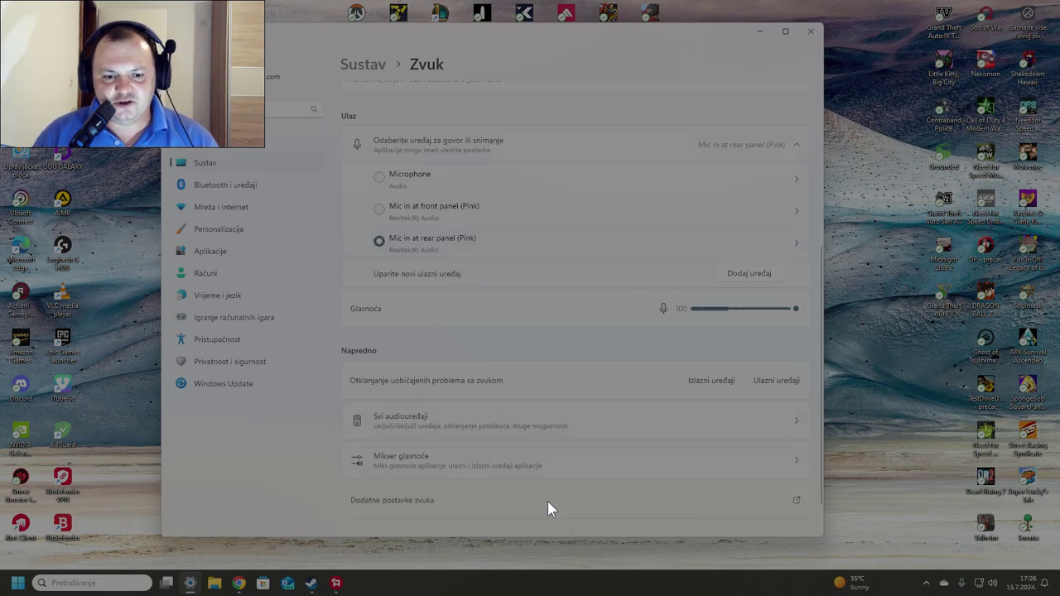
left_click(356, 489)
left_click_drag(174, 8, 524, 63)
scroll(458, 235, "down", 2)
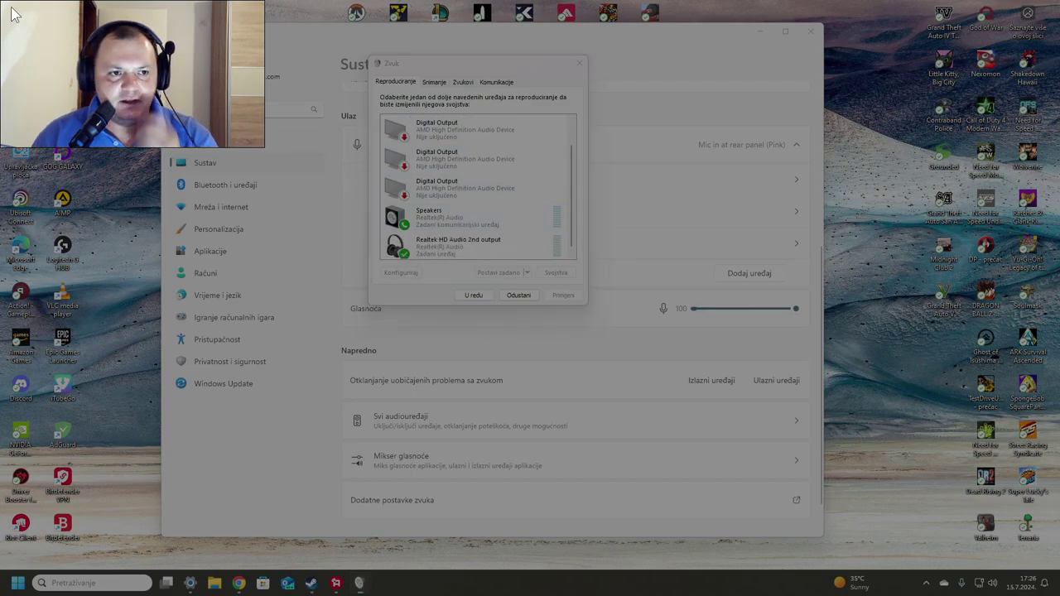
Step: Make Realtek HD Audio 2nd output the default device for communications as well among the playback devices
key("super+e")
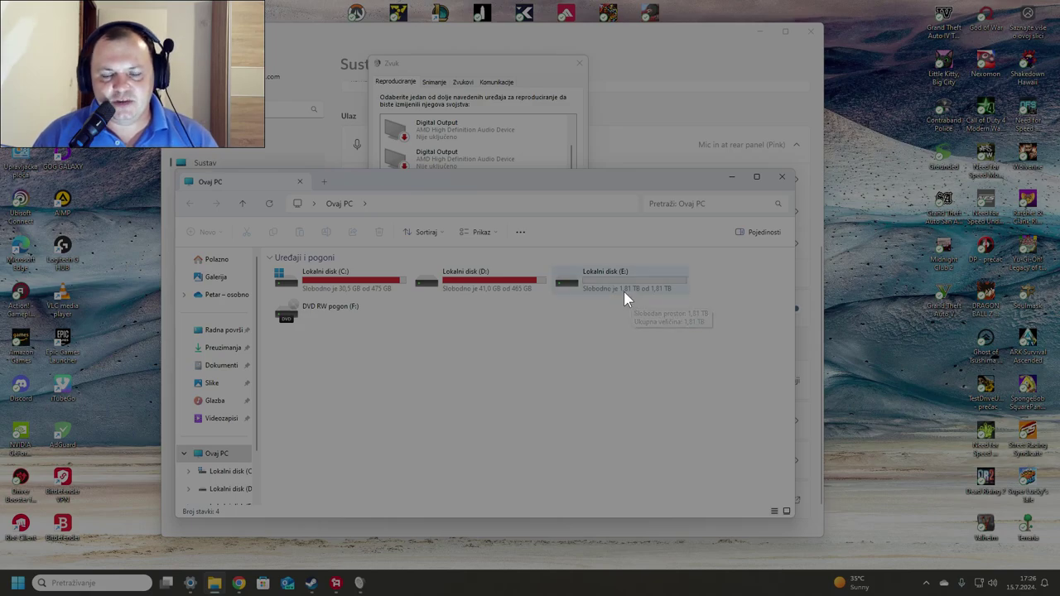
left_click(468, 60)
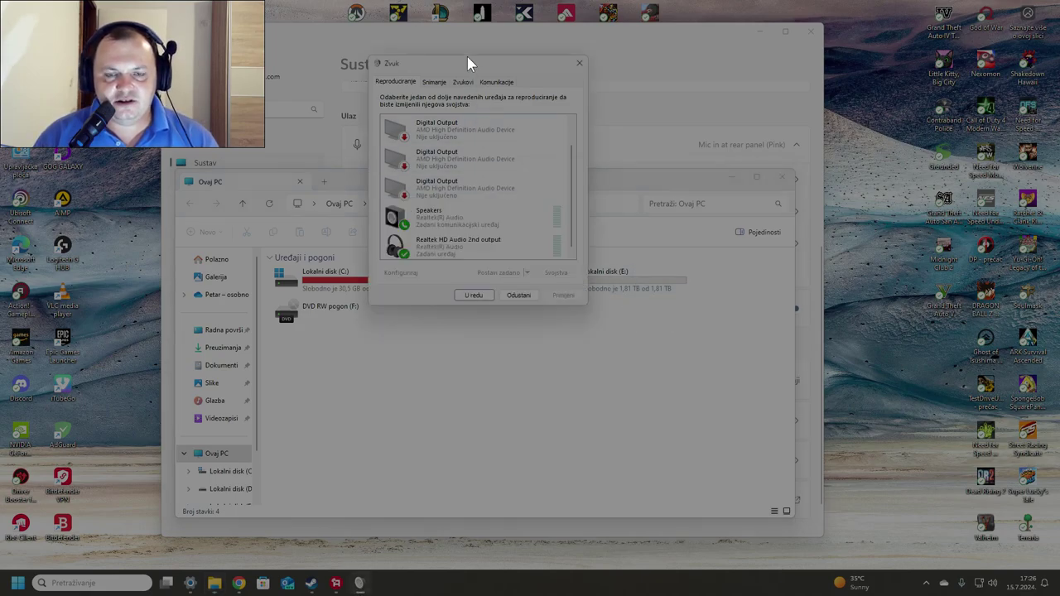
scroll(461, 194, "down", 1)
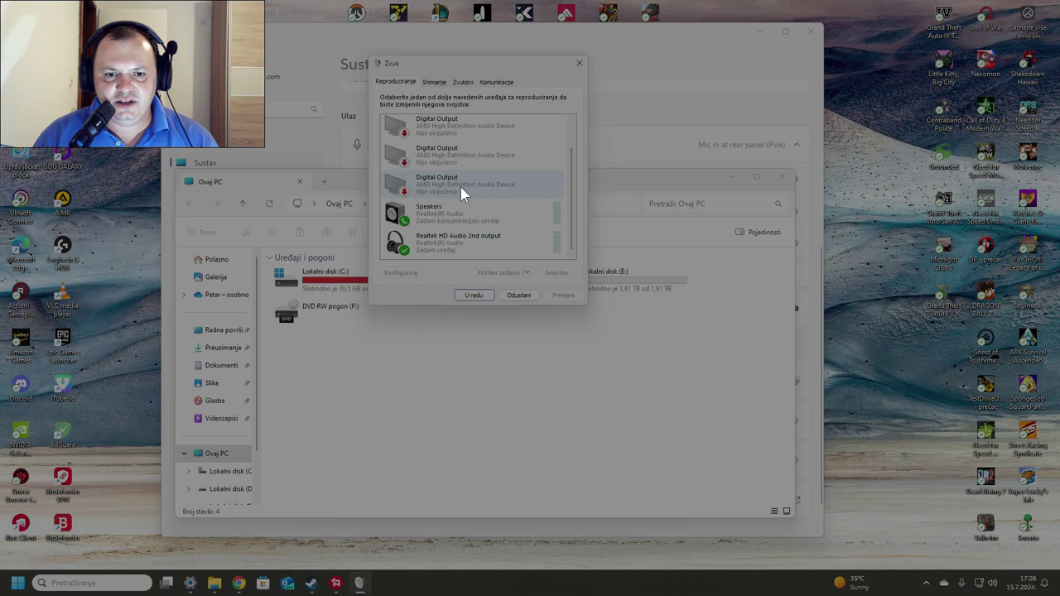
left_click(460, 244)
left_click(494, 270)
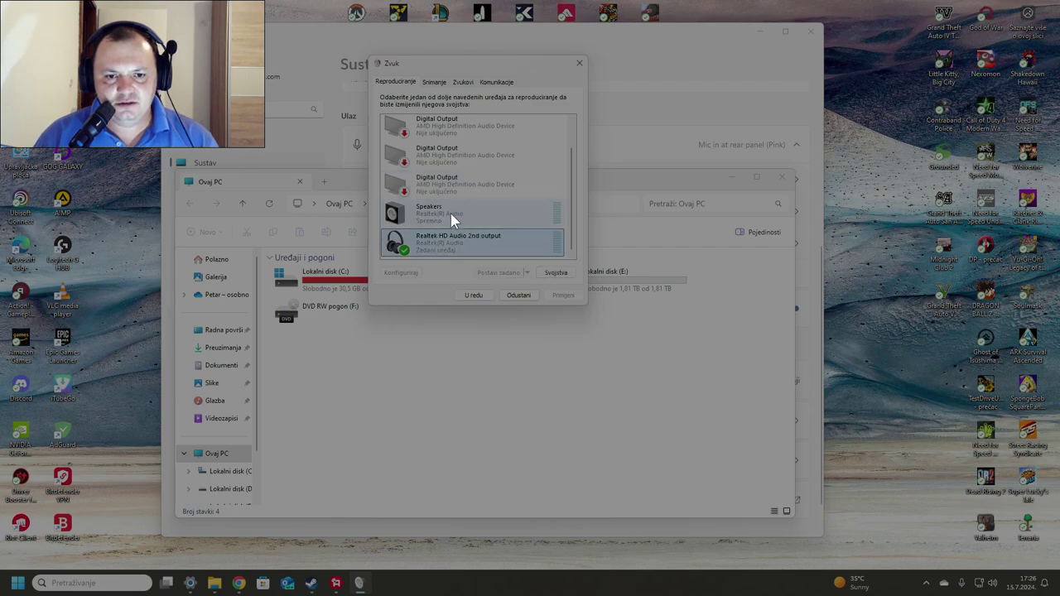
Step: Make Mic in at rear panel (Pink) the default recording device for communications as well, and close all open windows
left_click(432, 83)
left_click(471, 133)
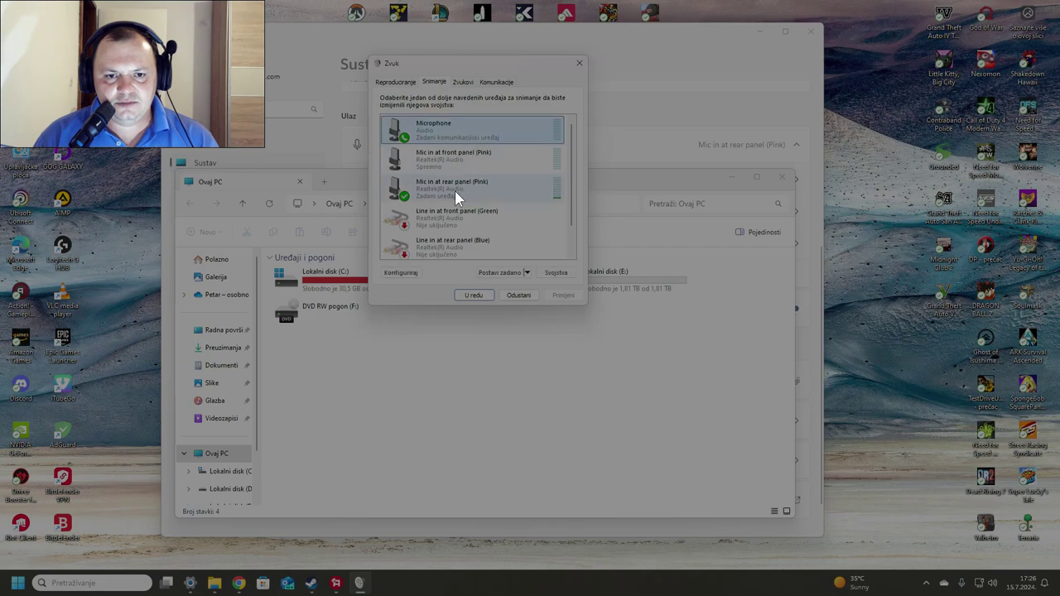
left_click(455, 192)
left_click(507, 274)
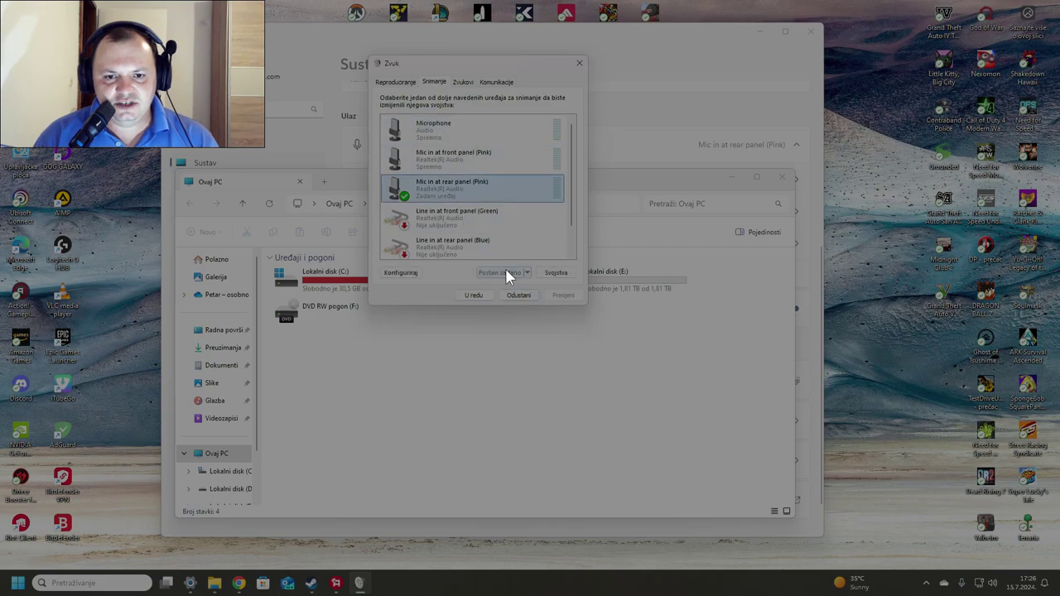
left_click(579, 64)
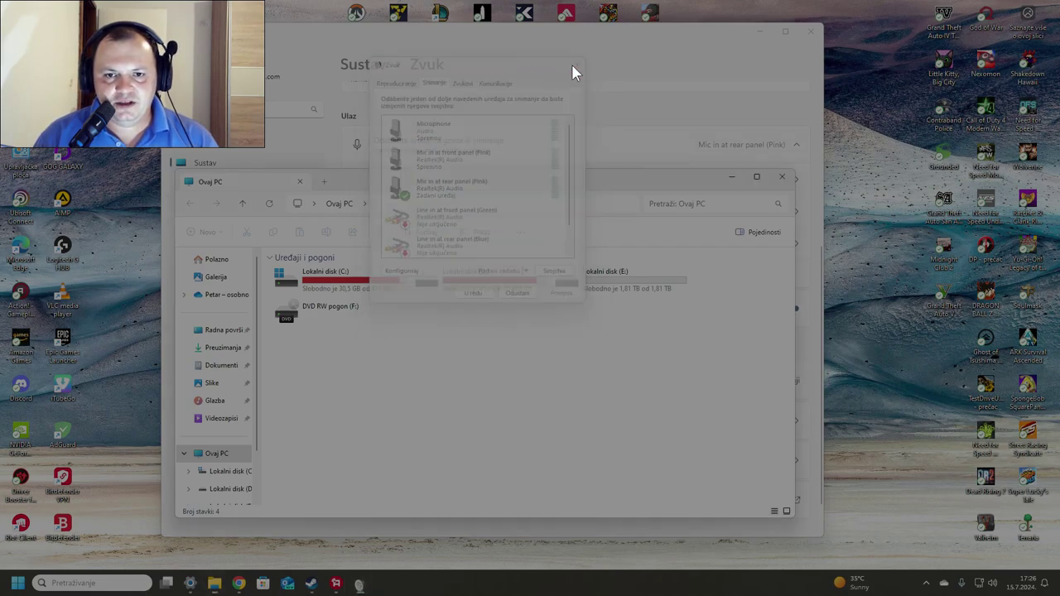
left_click(783, 179)
left_click(808, 31)
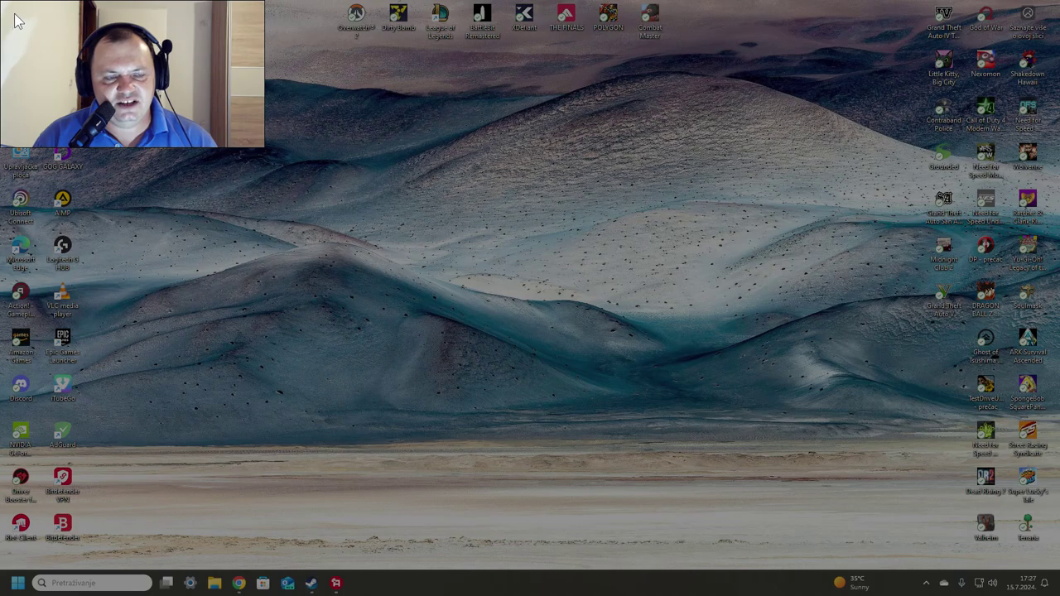
Step: Open Computer Management from This PC and show Disk Management (Upravljanje diskovima)
right_click(13, 15)
left_click(317, 30)
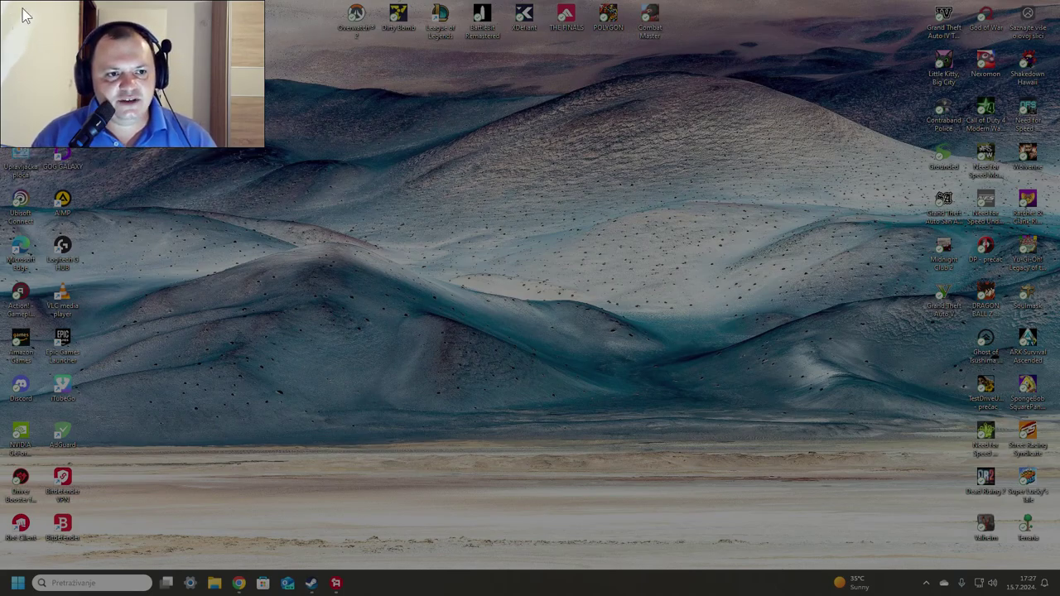
right_click(30, 66)
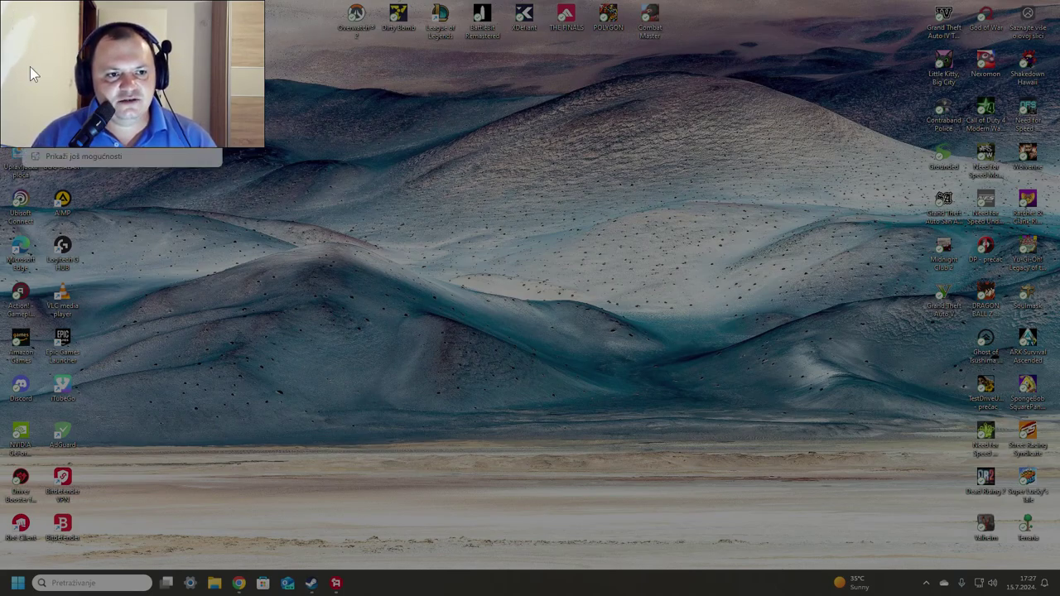
left_click(73, 158)
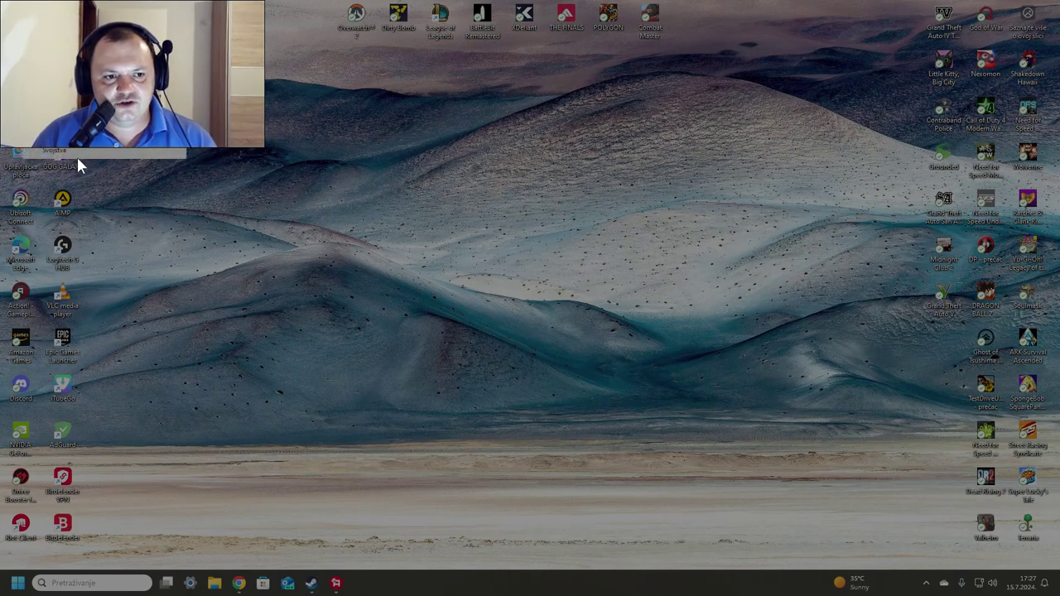
left_click(64, 41)
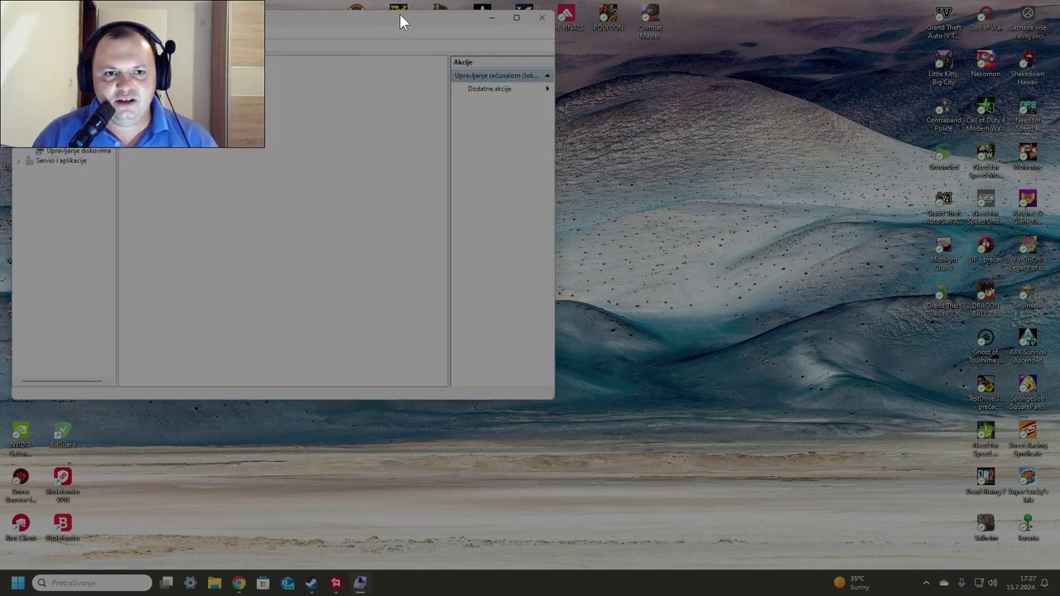
left_click_drag(398, 20, 445, 58)
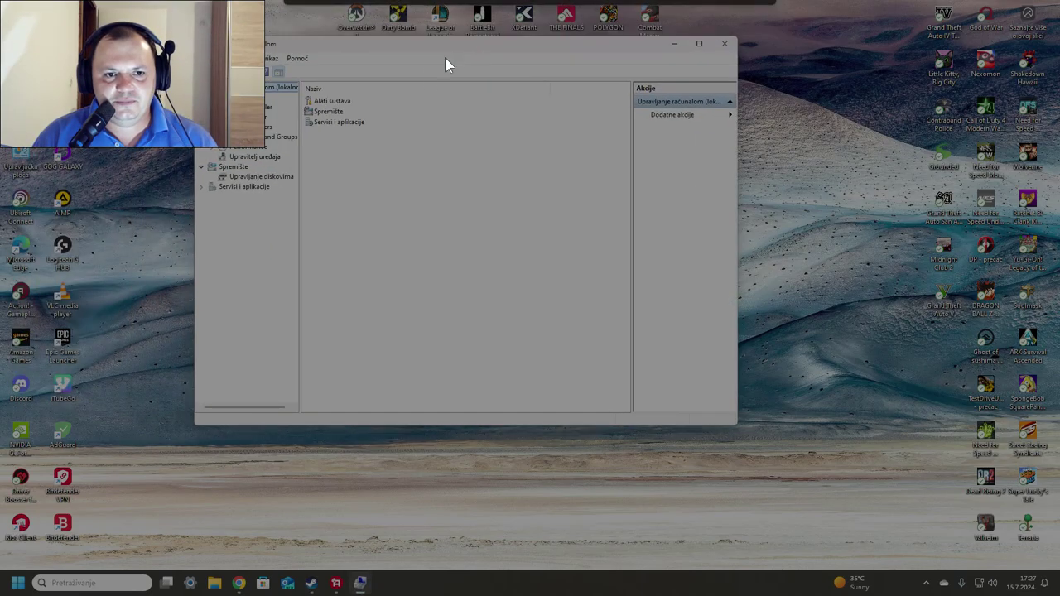
left_click(249, 177)
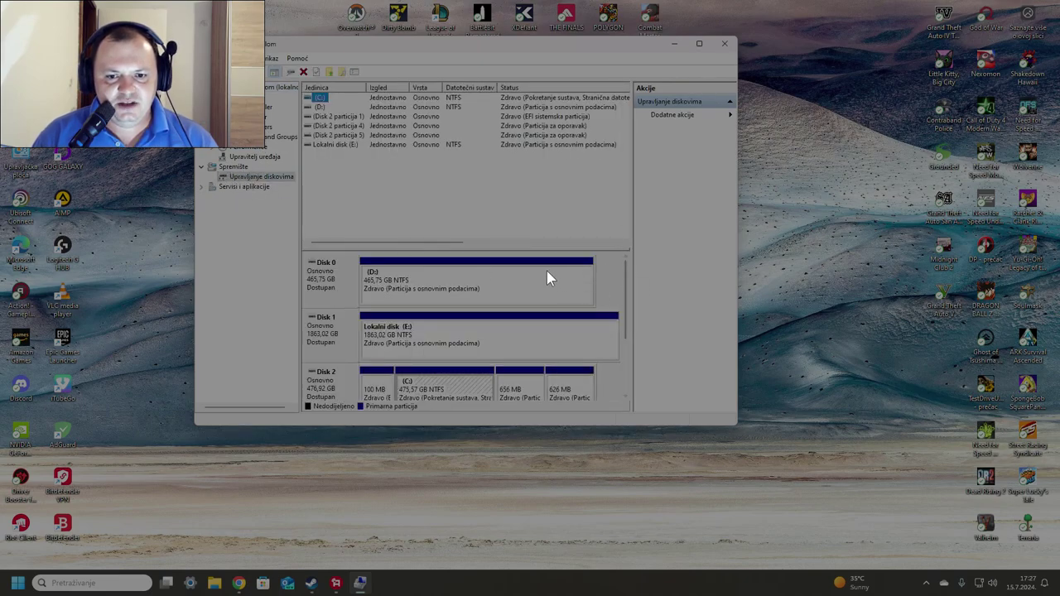
Step: Compare the drives shown in This PC with the disks and partitions listed in Disk Management
mouse_move(620, 296)
left_mouse_down()
mouse_move(623, 351)
mouse_move(633, 284)
left_mouse_up()
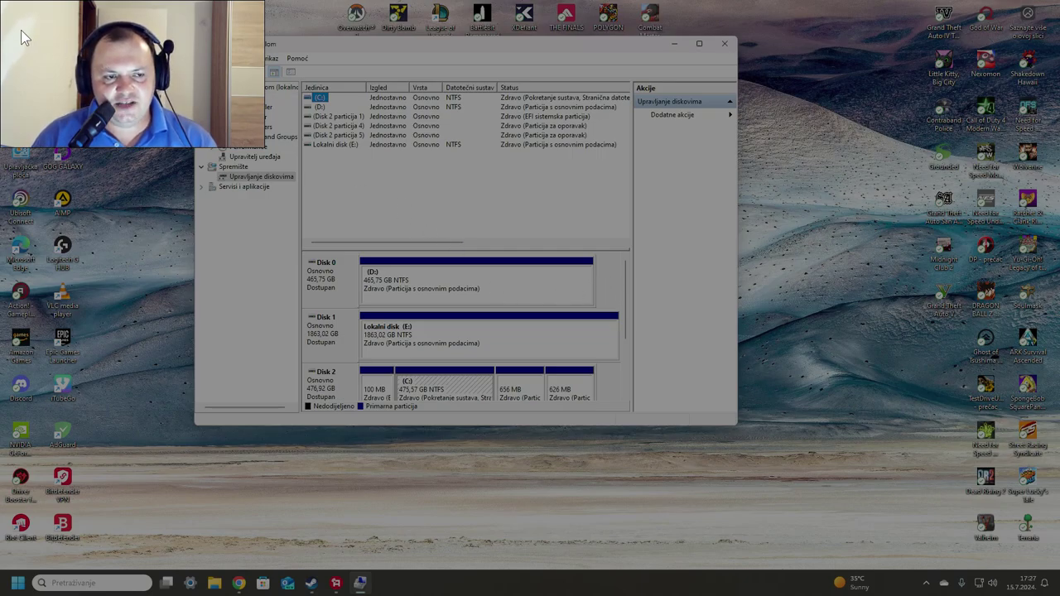
left_click_drag(374, 52, 414, 70)
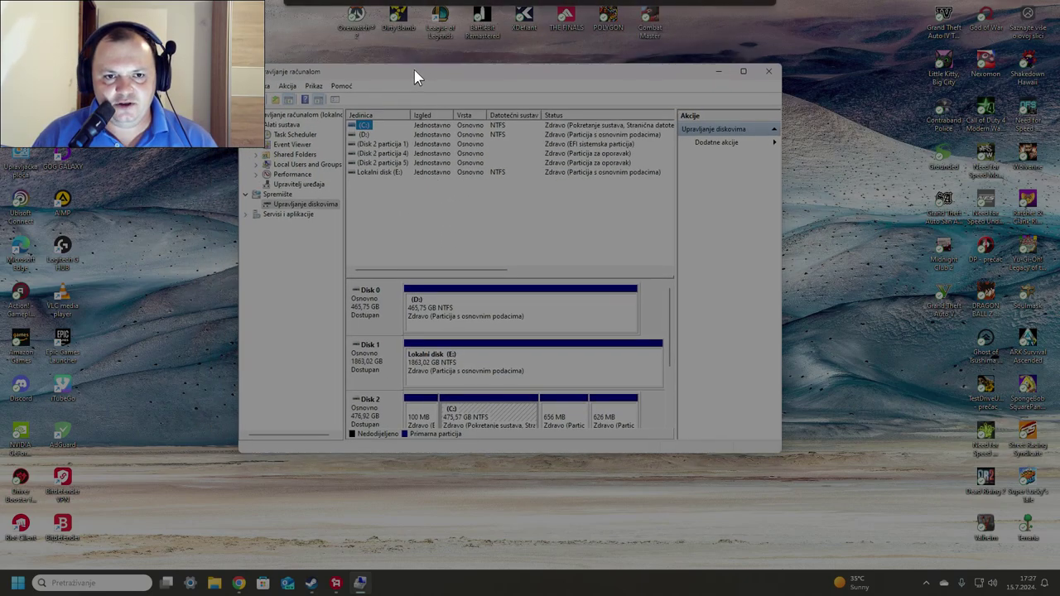
key("super+e")
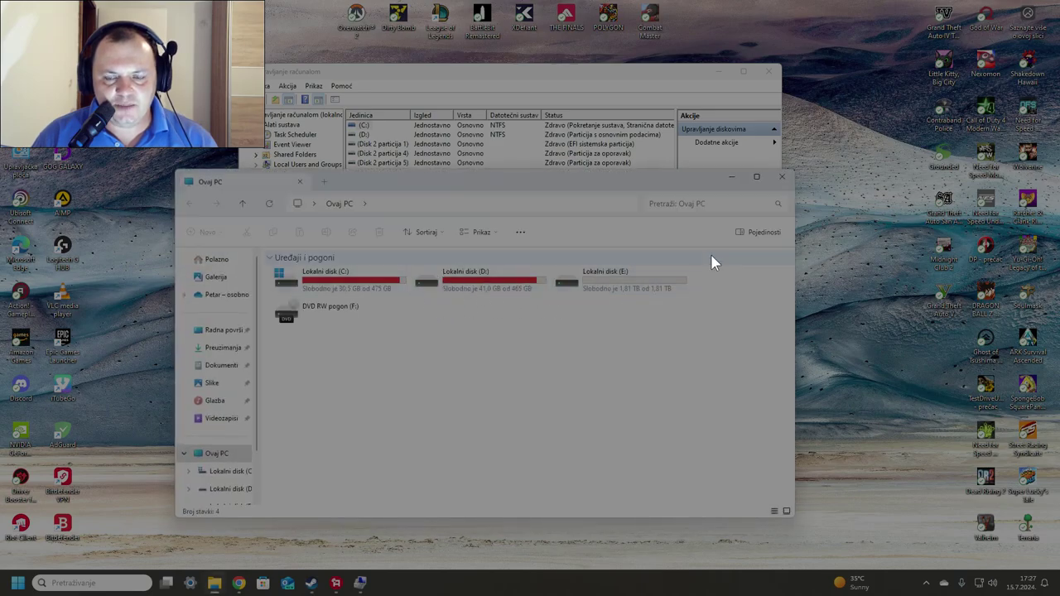
left_click(783, 175)
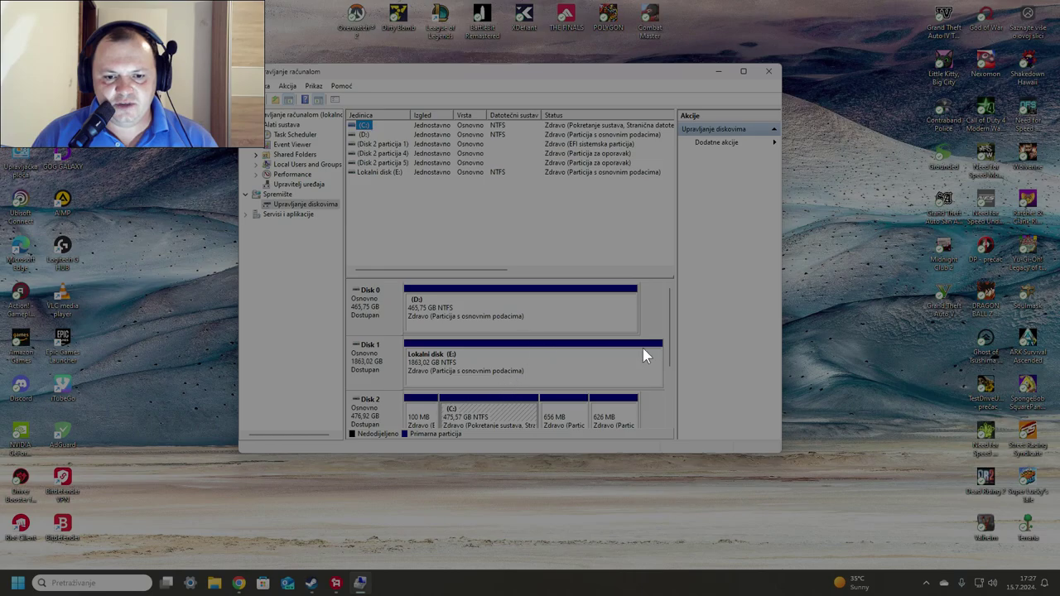
left_click_drag(675, 315, 669, 343)
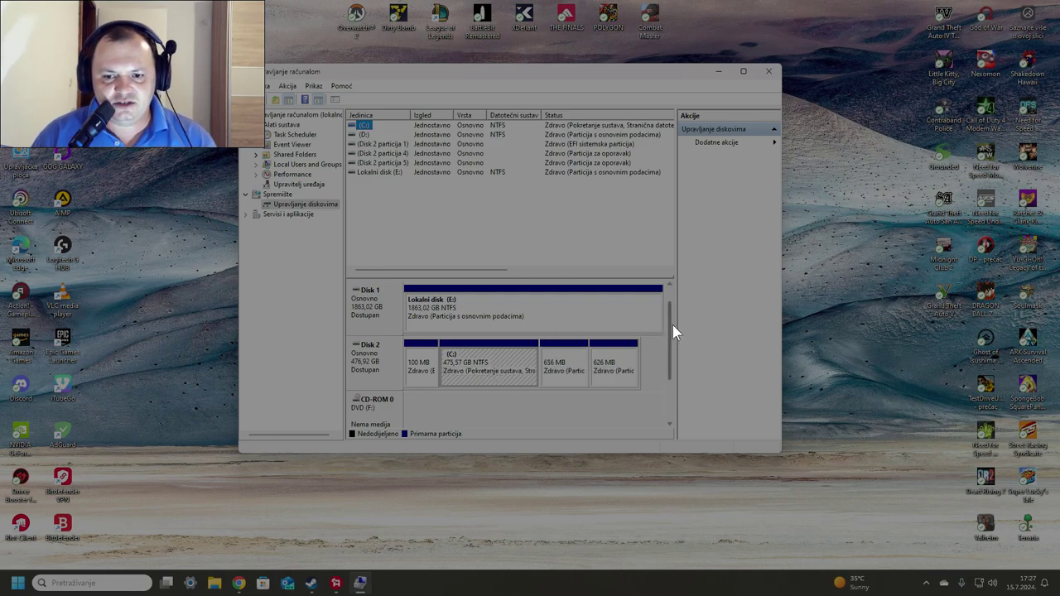
scroll(673, 325, "up", 1)
Step: Quick format the E: volume on Disk 1 as NTFS with the default allocation unit size, keeping the label Lokalni disk
right_click(476, 362)
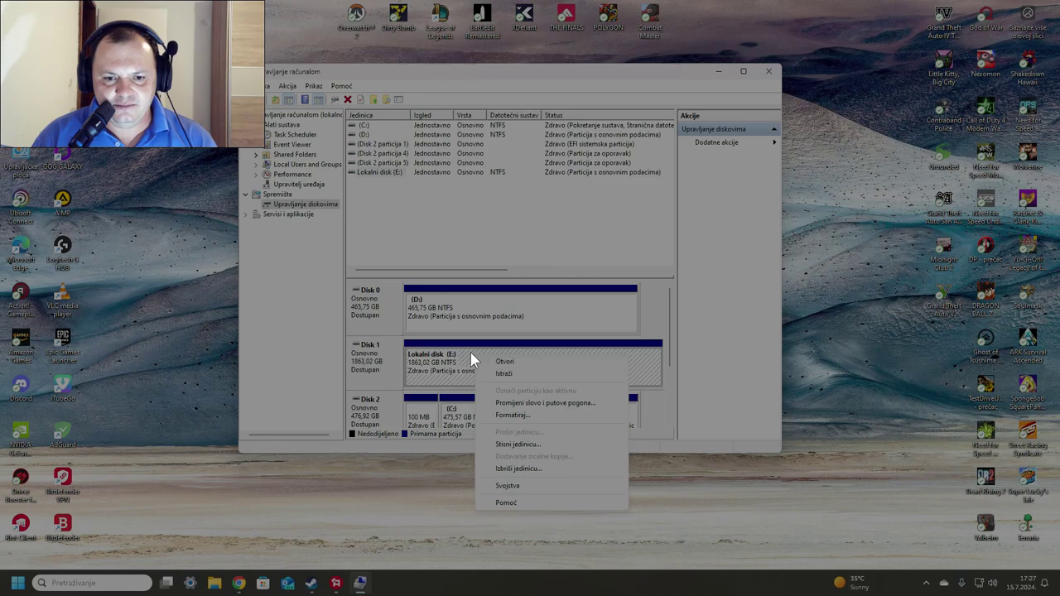
left_click(508, 415)
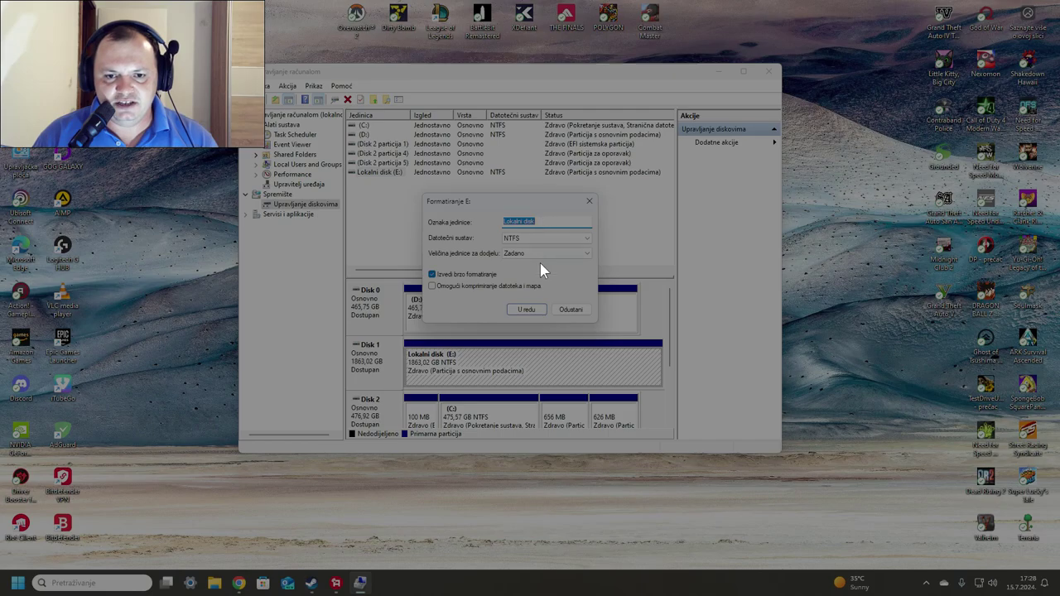
left_click(562, 253)
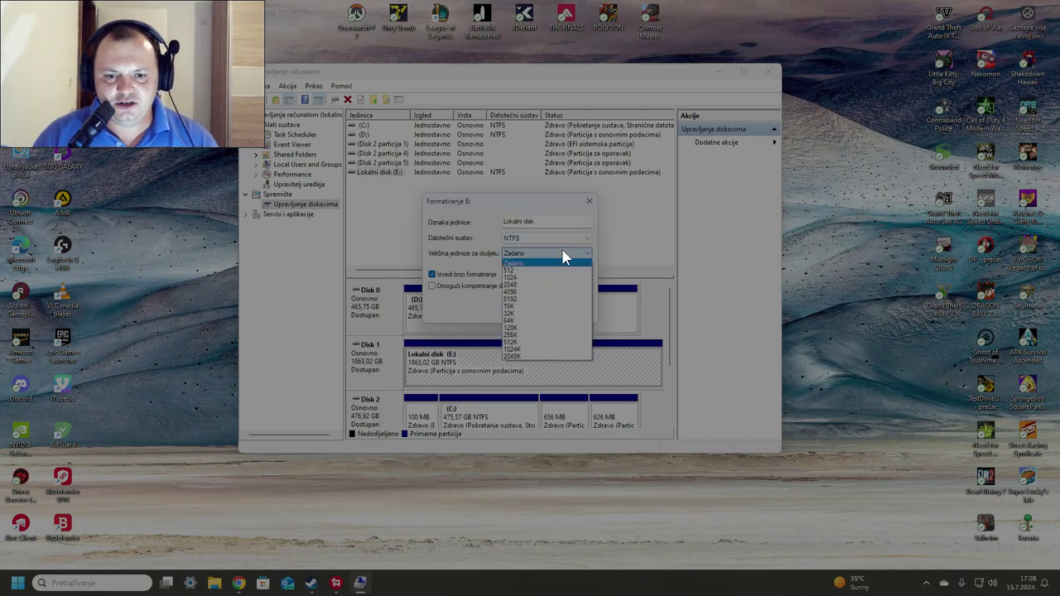
left_click(550, 253)
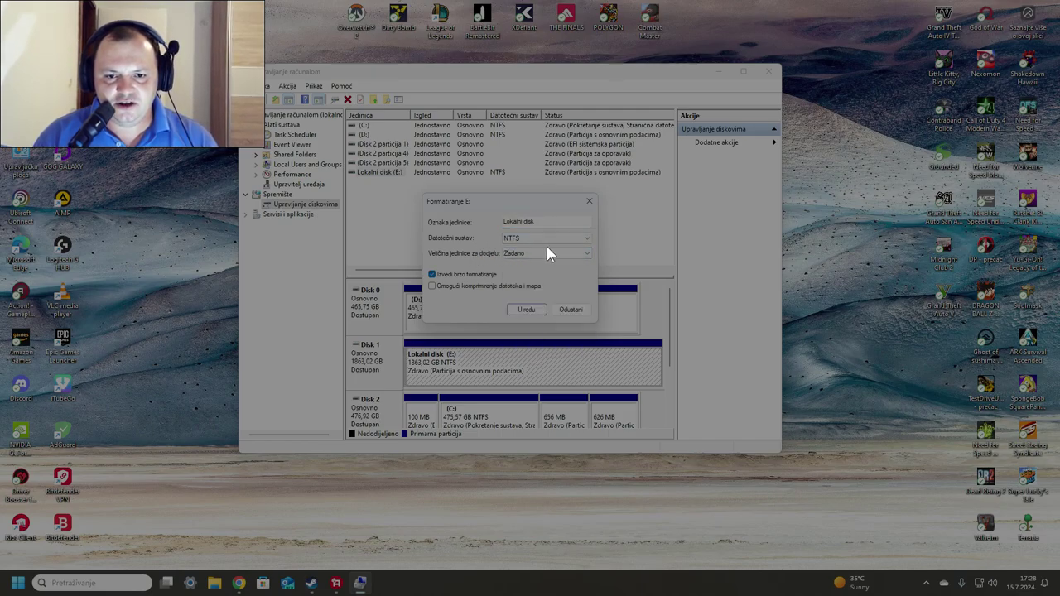
left_click(527, 310)
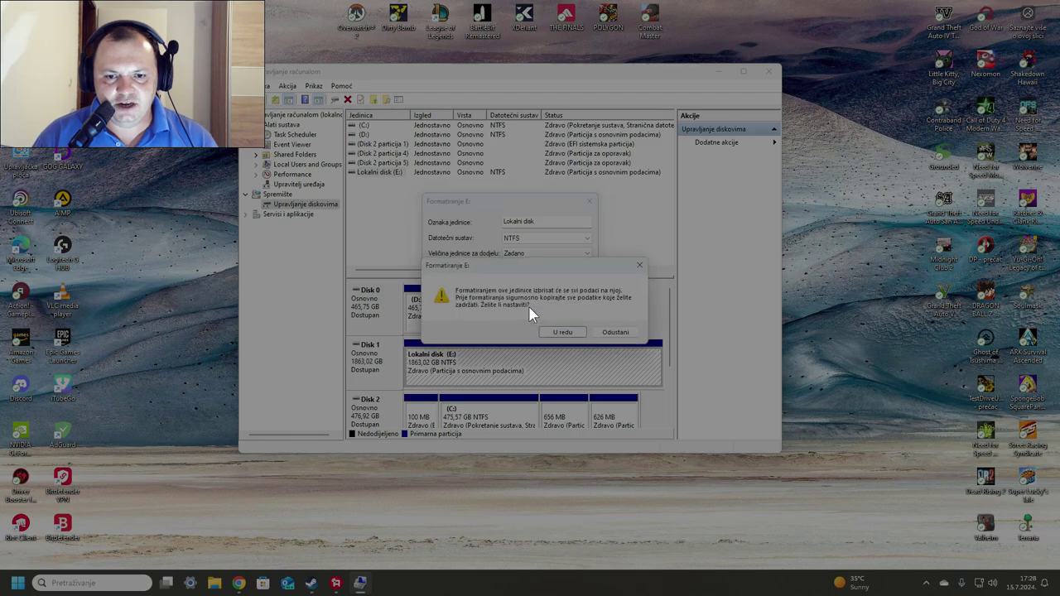
left_click(563, 334)
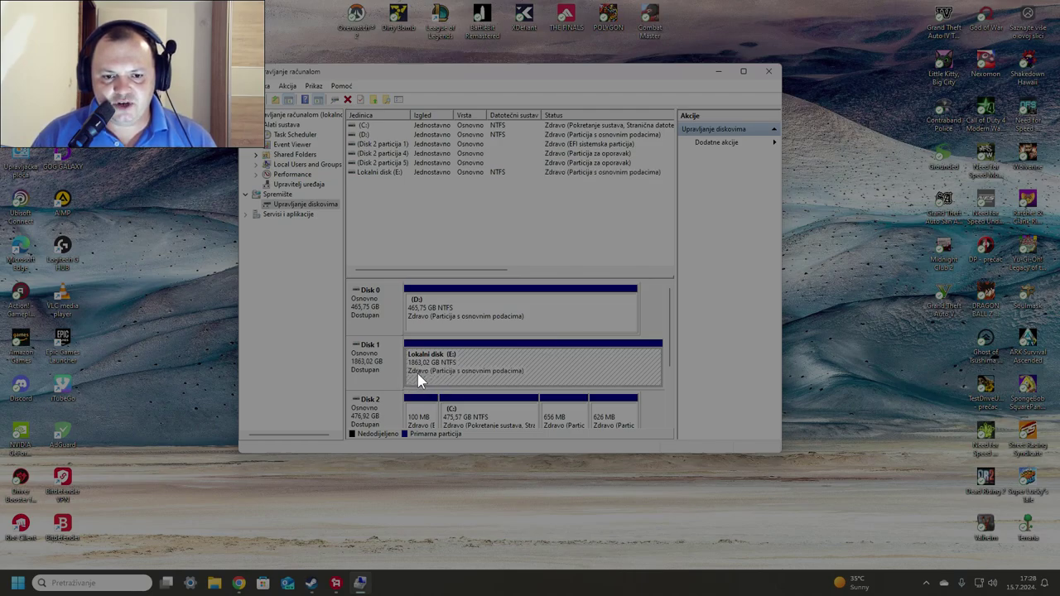
Step: Close Computer Management and open This PC in File Explorer to check the E: drive
left_click(770, 73)
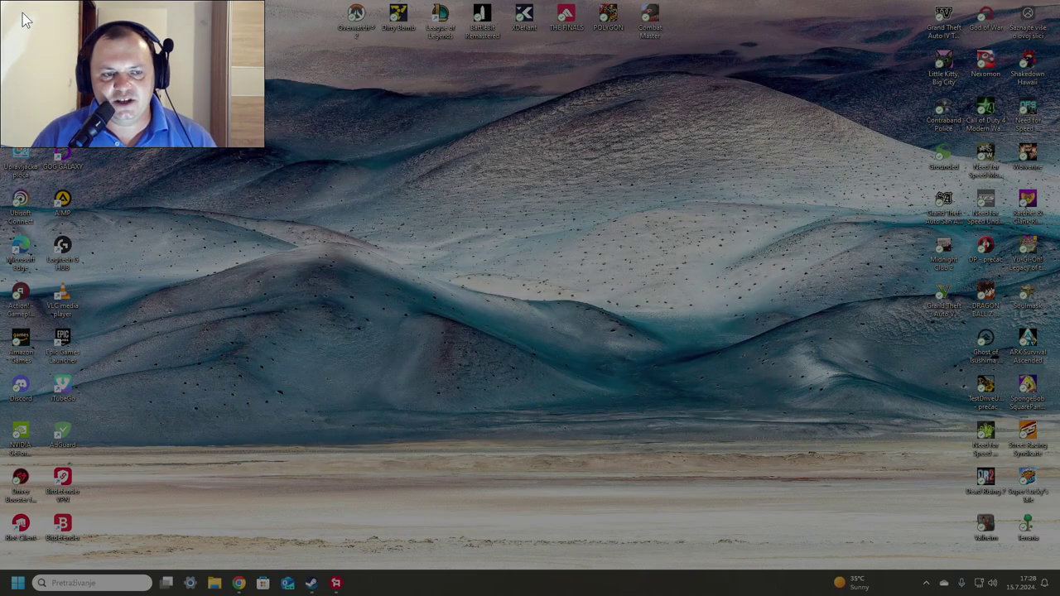
key("super+e")
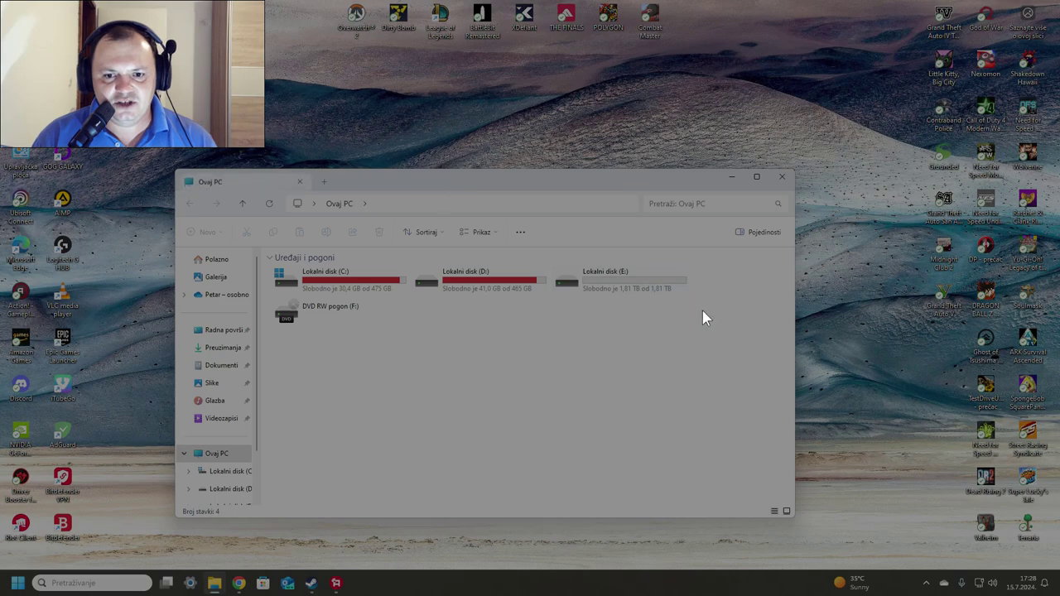